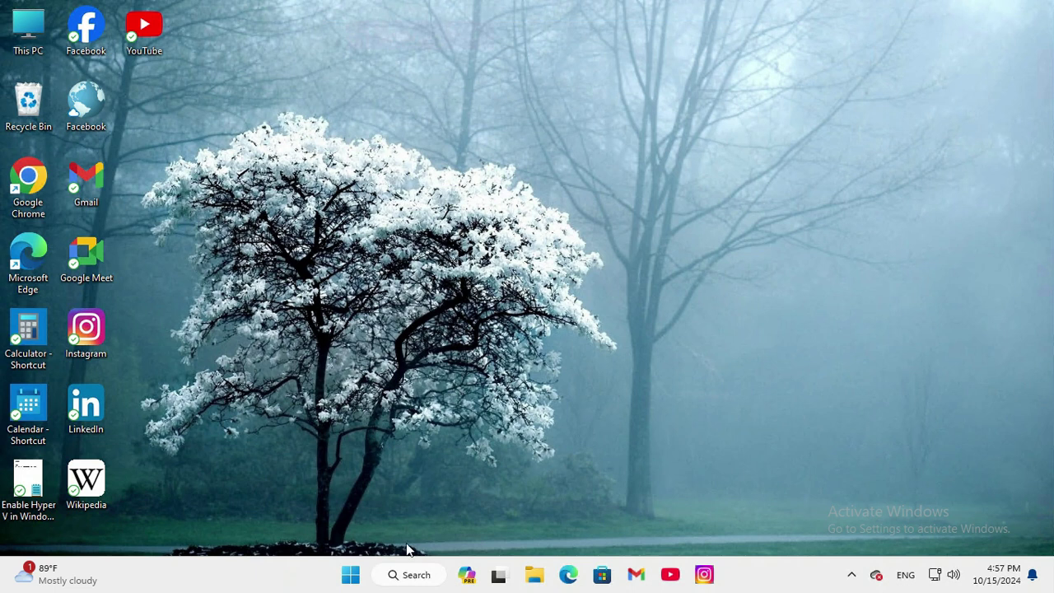
# Step: Search for 'control Panel', open it, and set View by to Large icons
pyautogui.click(414, 576)
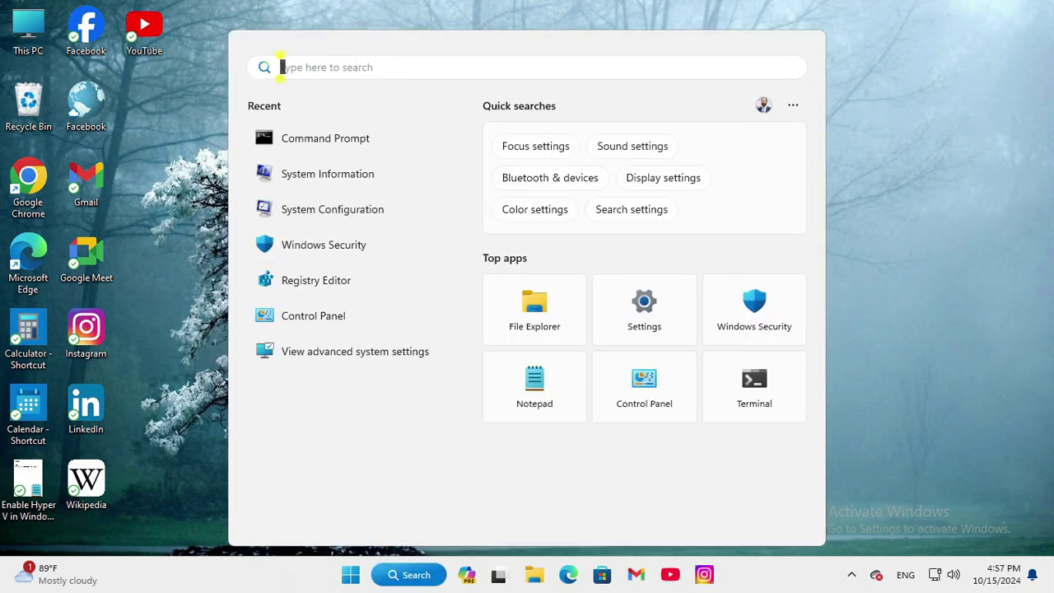
pyautogui.write('control Panel')
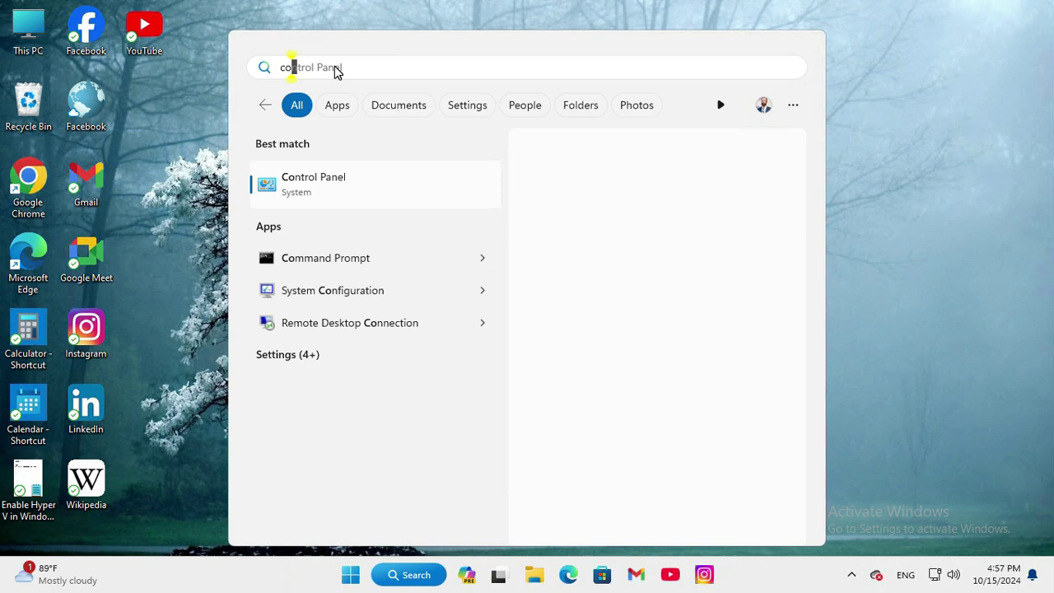
pyautogui.click(321, 189)
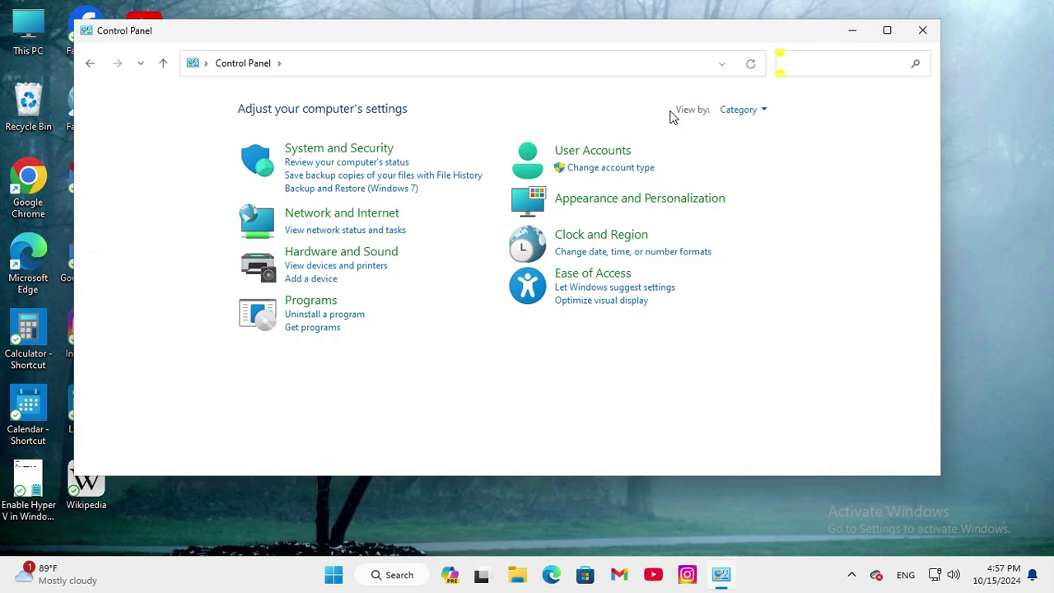
pyautogui.click(765, 109)
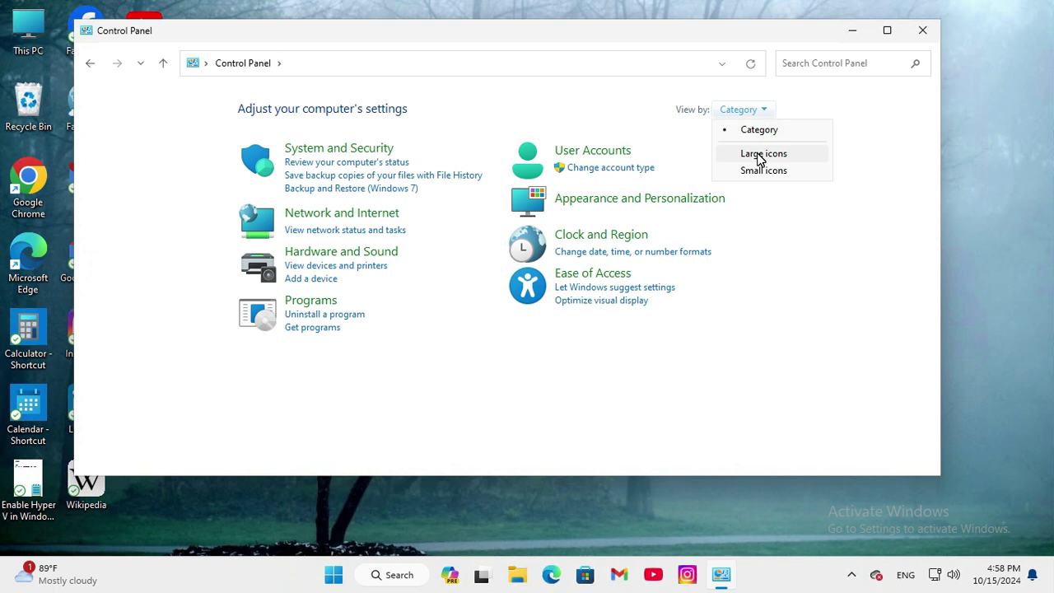
pyautogui.click(759, 155)
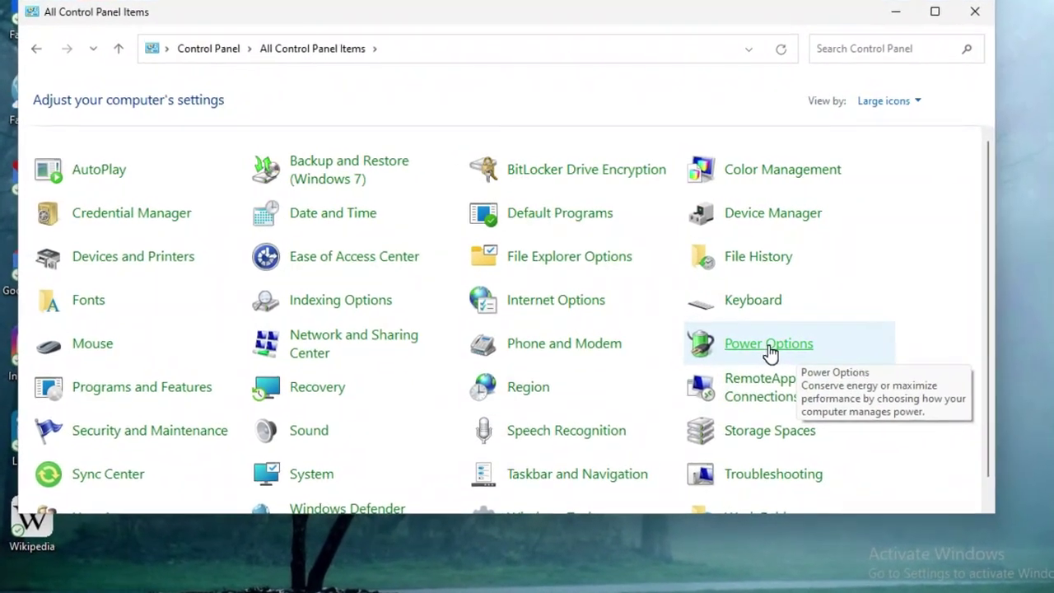
# Step: Open Power Options and edit the High performance plan's settings
pyautogui.click(758, 344)
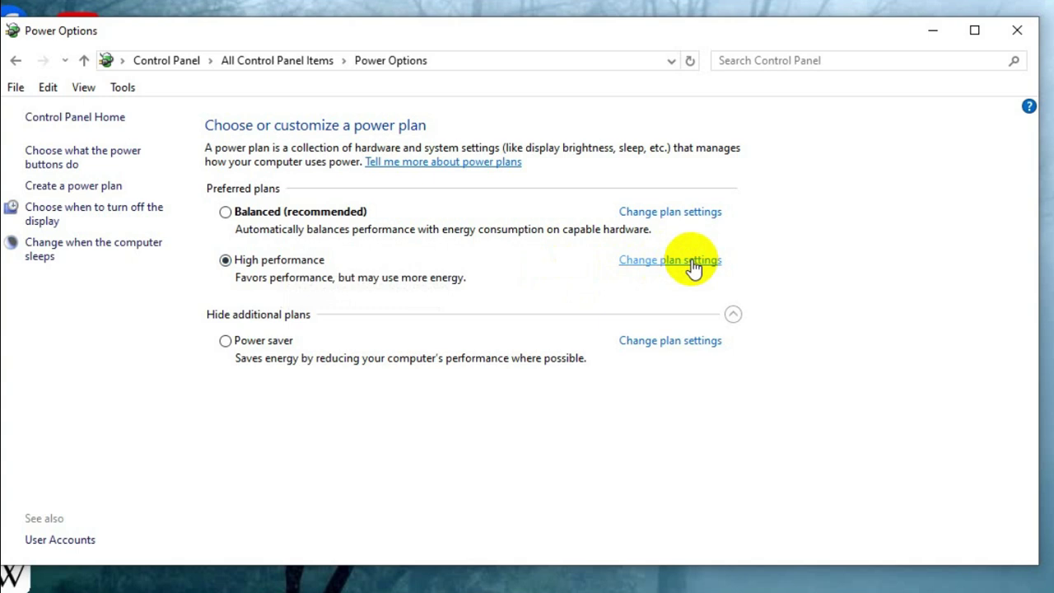
pyautogui.click(692, 262)
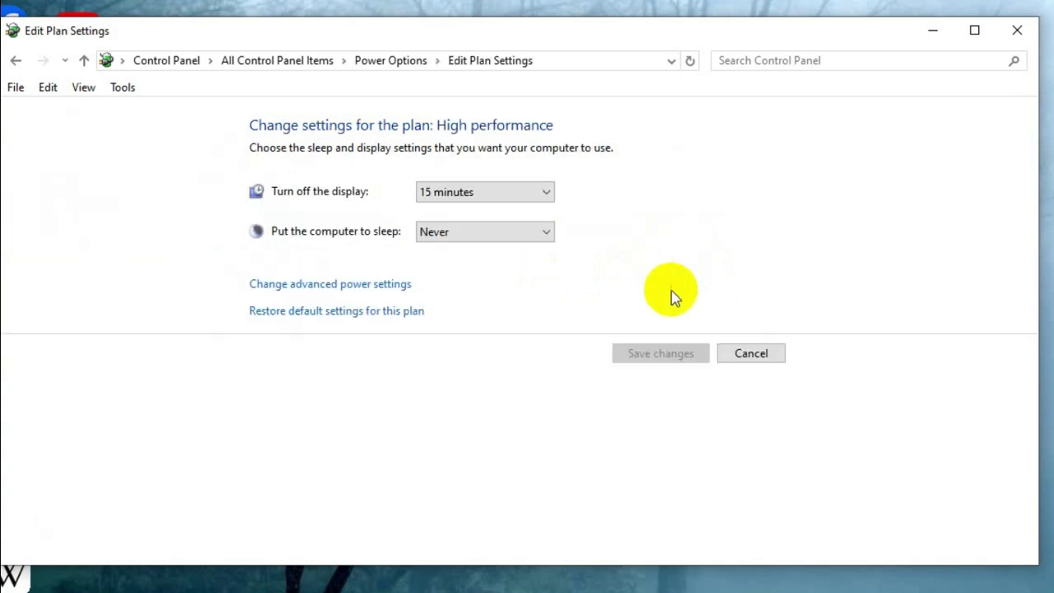
# Step: Open the advanced power settings with High performance as the plan to customise
pyautogui.click(341, 288)
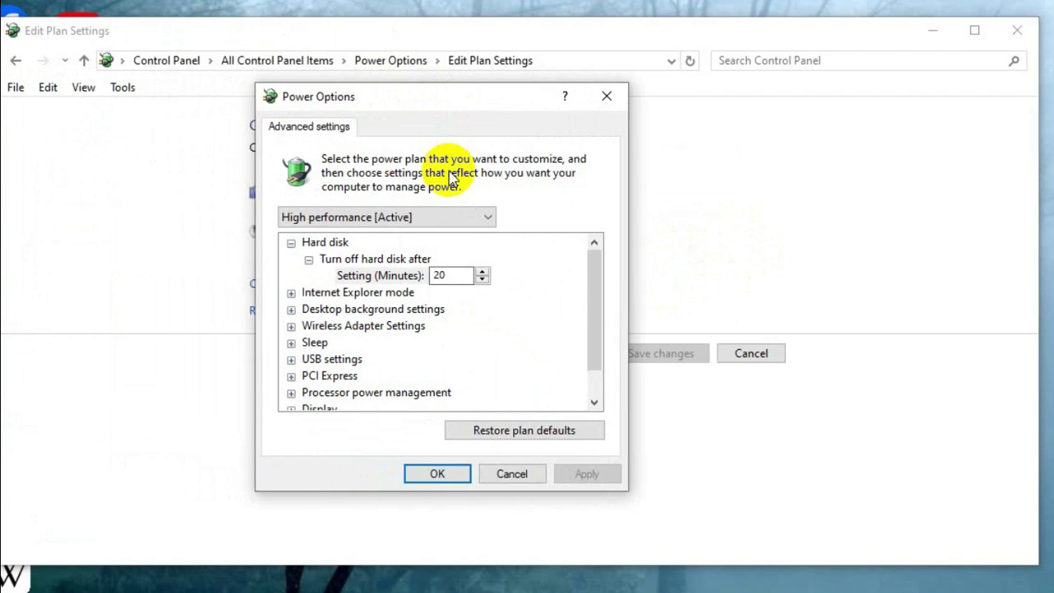
pyautogui.click(436, 217)
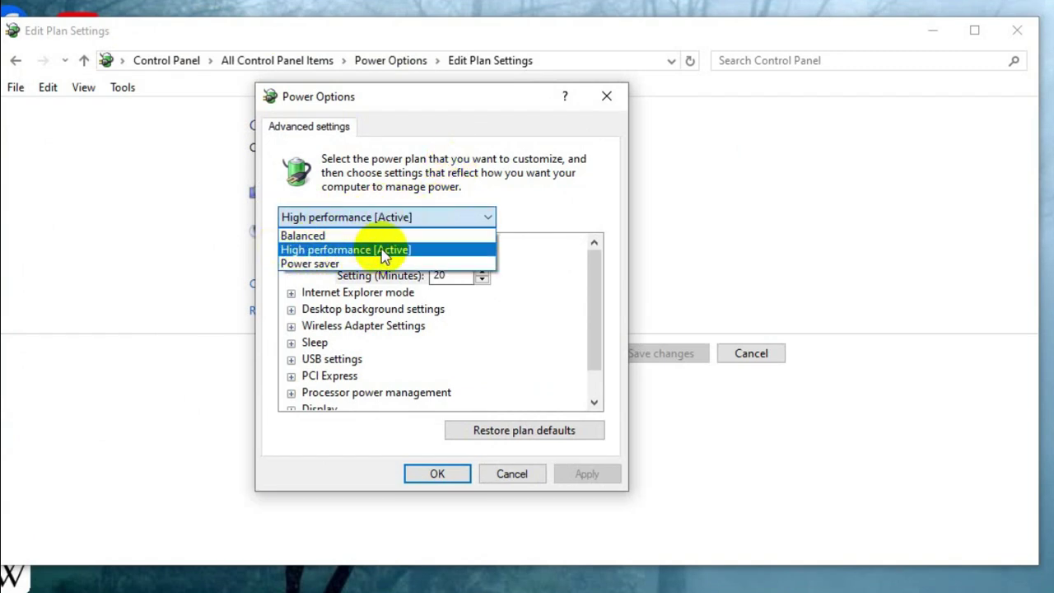
pyautogui.click(384, 251)
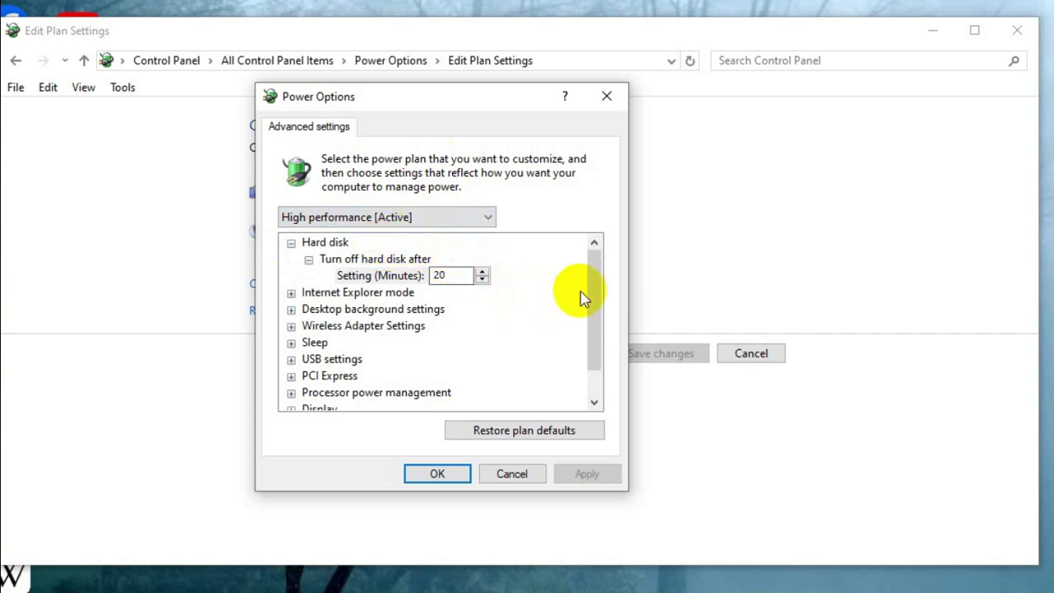
pyautogui.moveTo(597, 282); pyautogui.dragTo(598, 333)
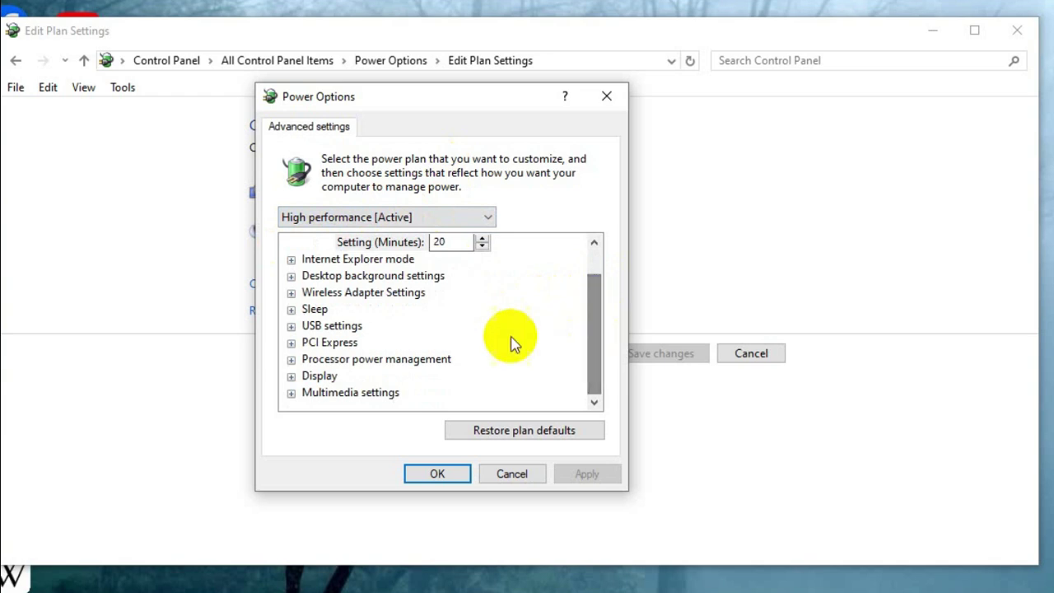
# Step: Under Processor power management, change Minimum processor state from 100 to 0%
pyautogui.click(417, 362)
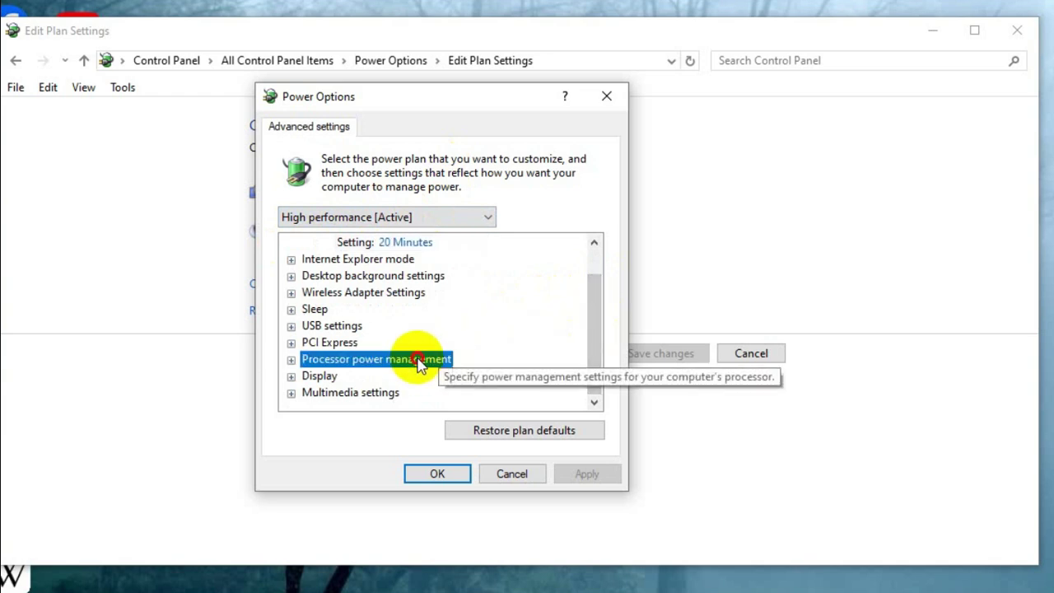
pyautogui.click(291, 359)
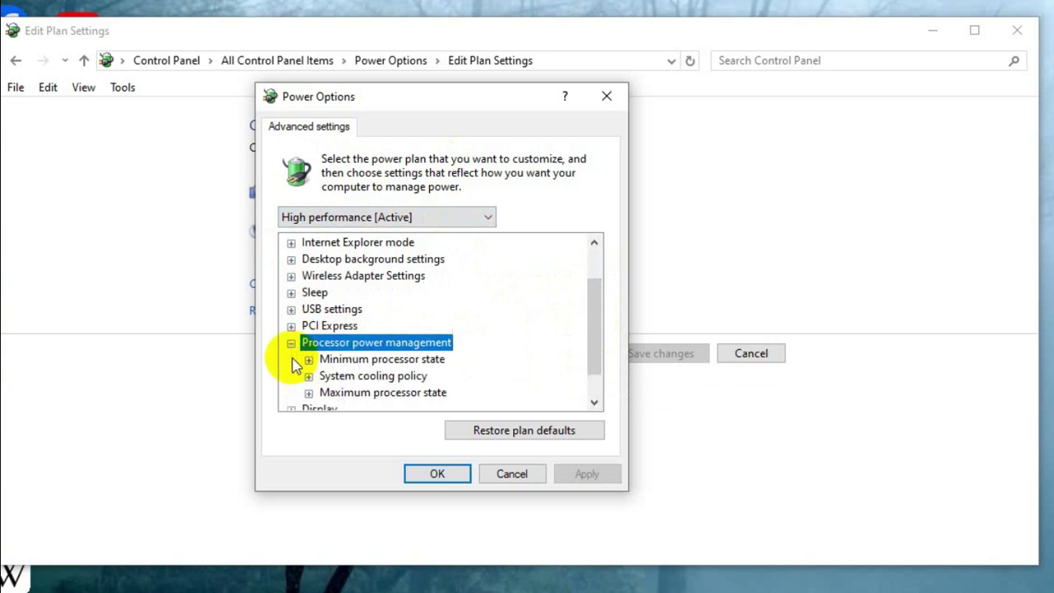
pyautogui.click(414, 362)
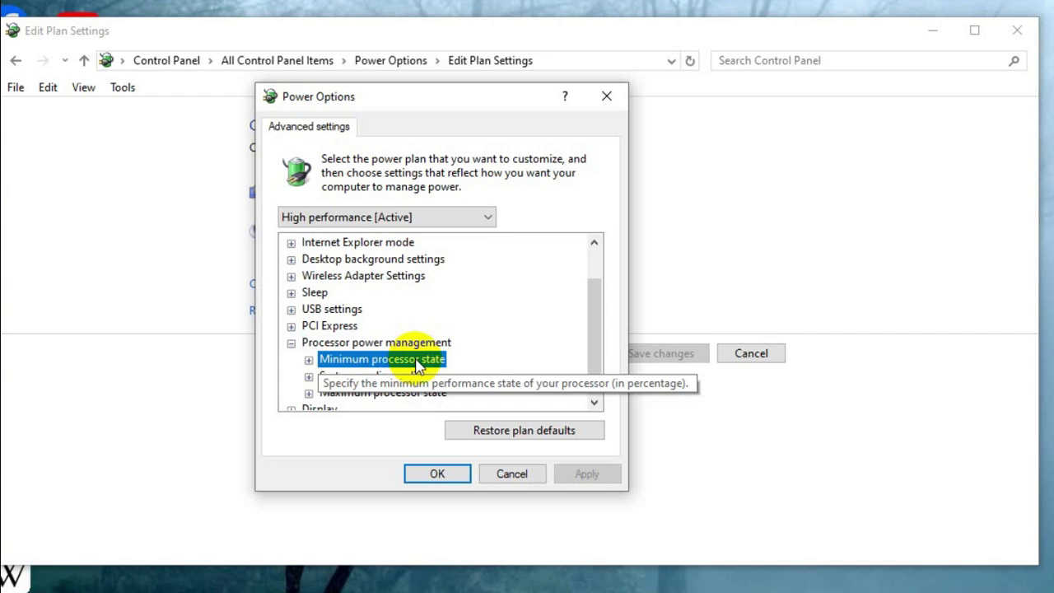
pyautogui.click(308, 360)
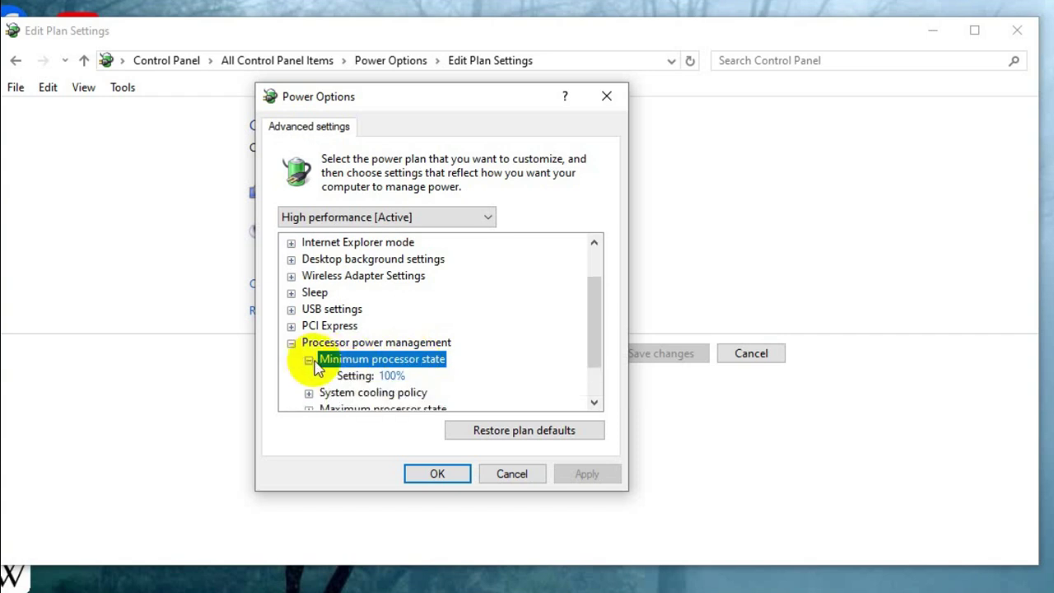
pyautogui.click(394, 377)
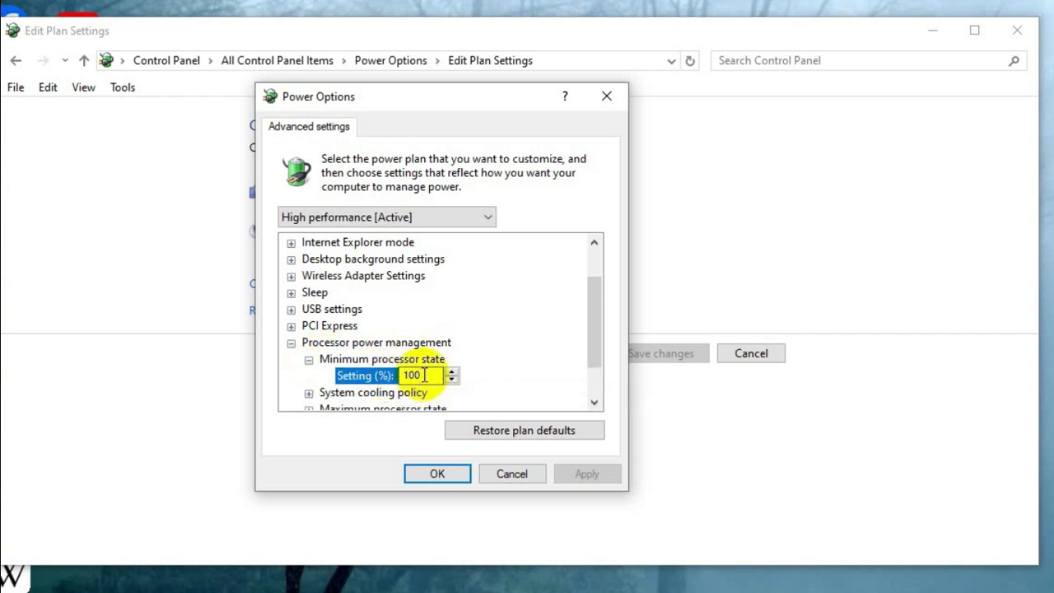
pyautogui.doubleClick(404, 375)
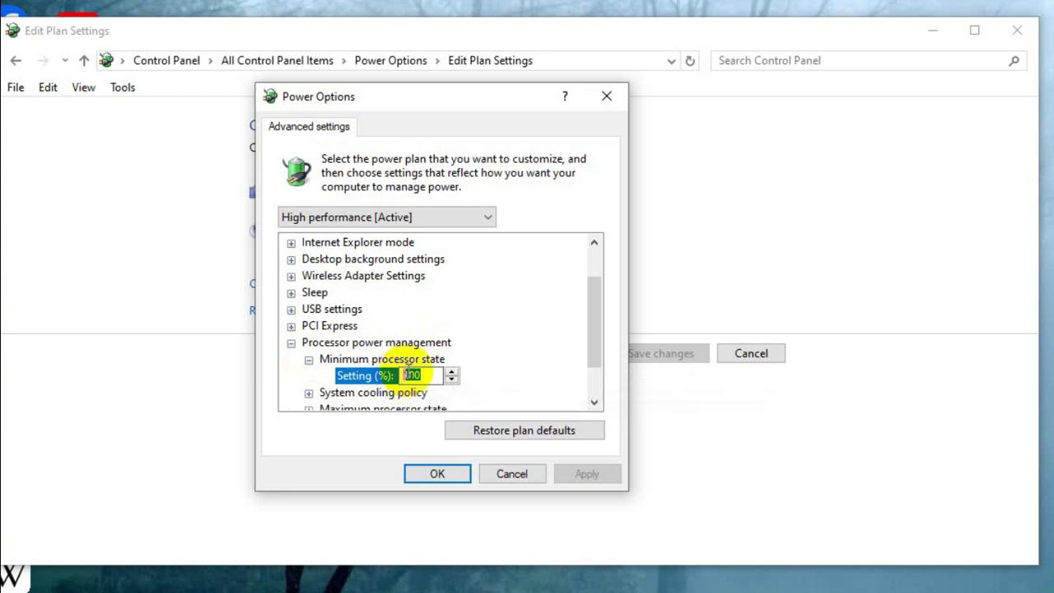
pyautogui.write('0')
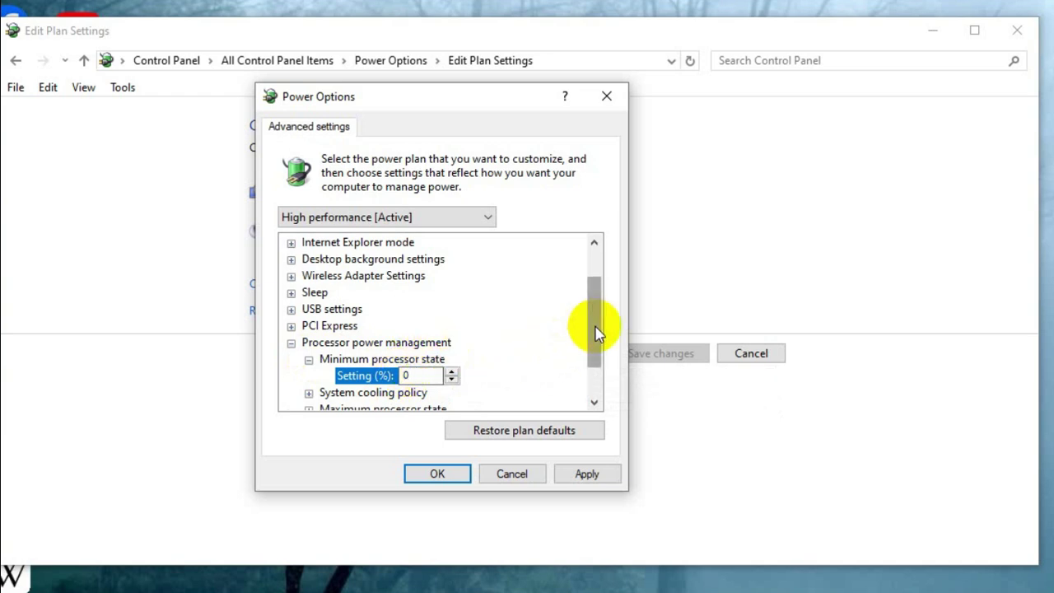
pyautogui.moveTo(601, 325); pyautogui.dragTo(594, 344)
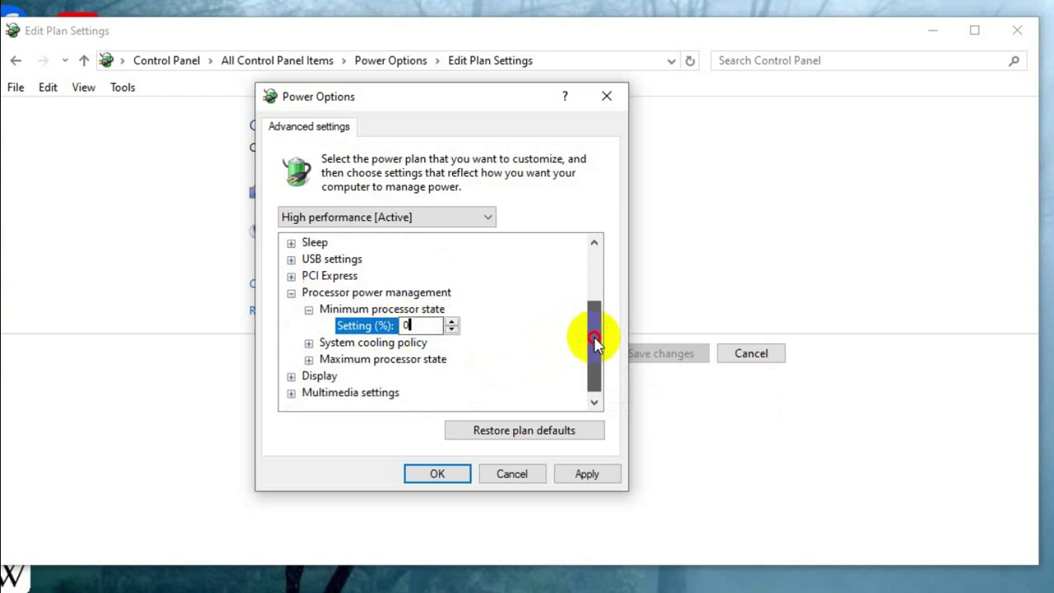
# Step: Check that Maximum processor state stays at 100%
pyautogui.click(387, 362)
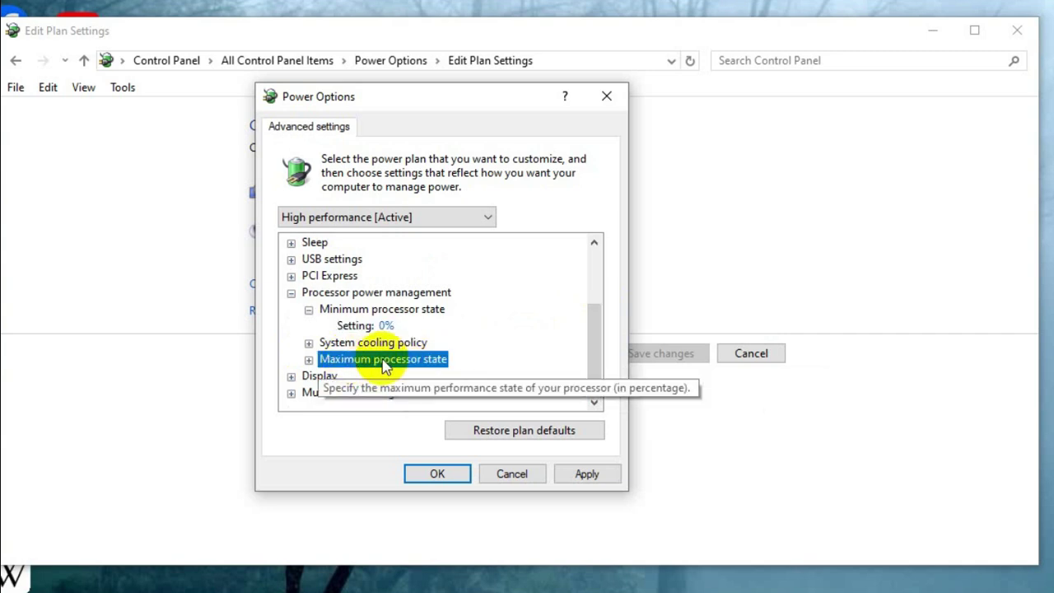
pyautogui.click(309, 359)
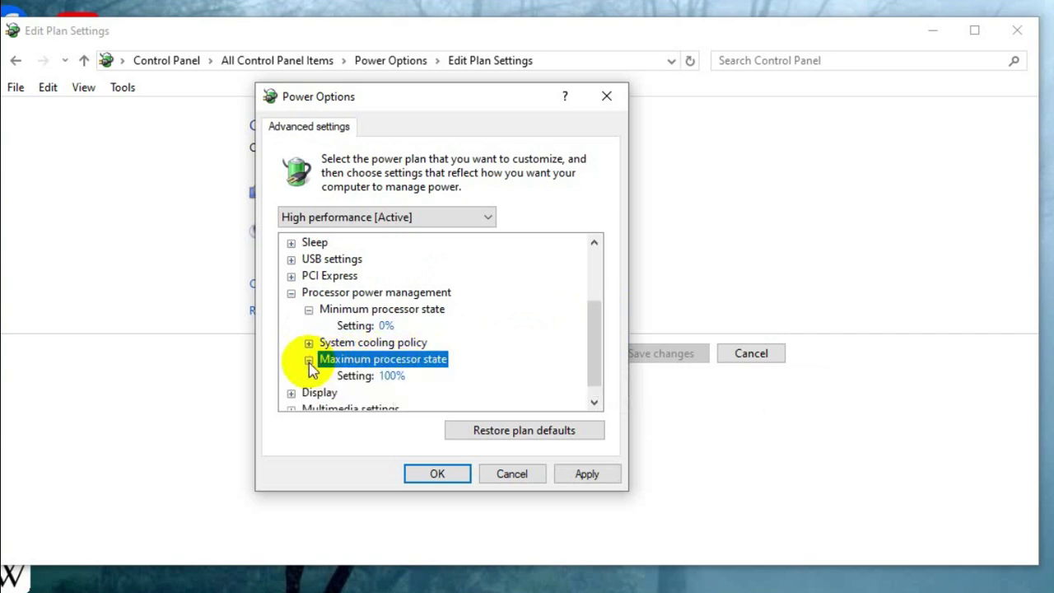
pyautogui.click(390, 377)
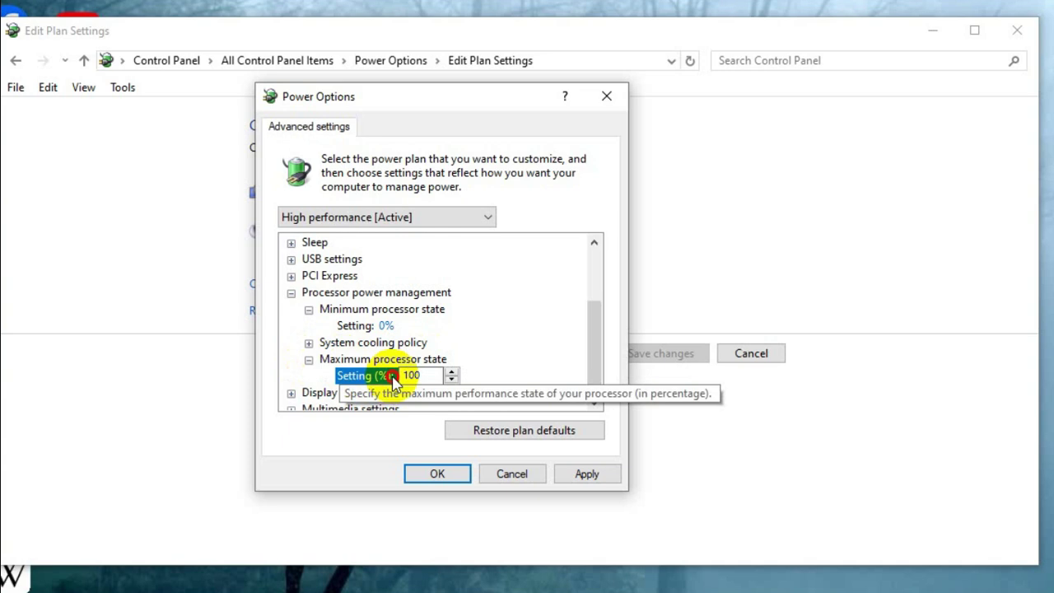
pyautogui.doubleClick(412, 376)
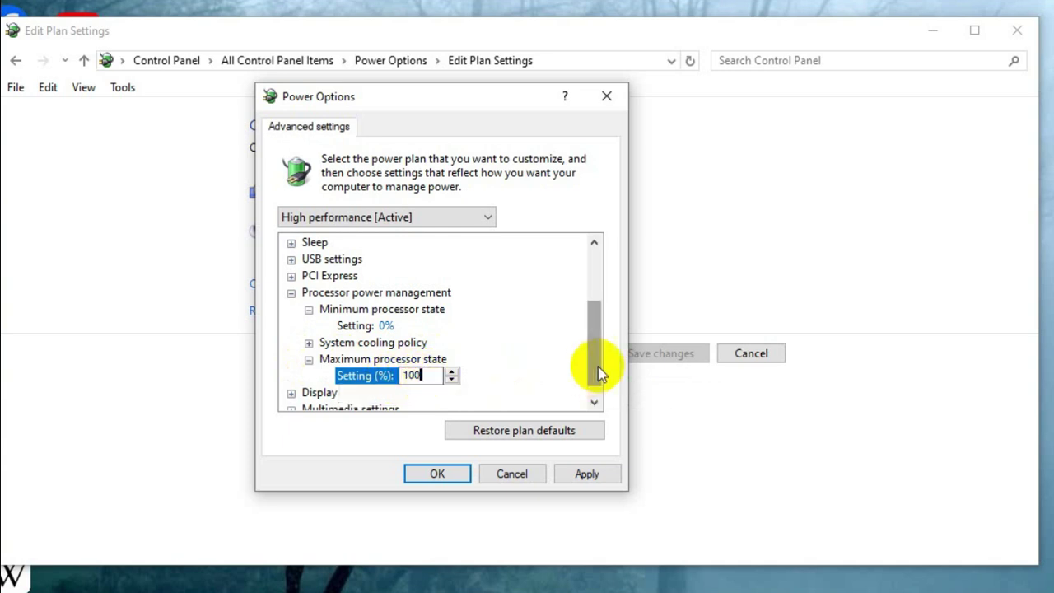
pyautogui.scroll(-1, 601, 365)
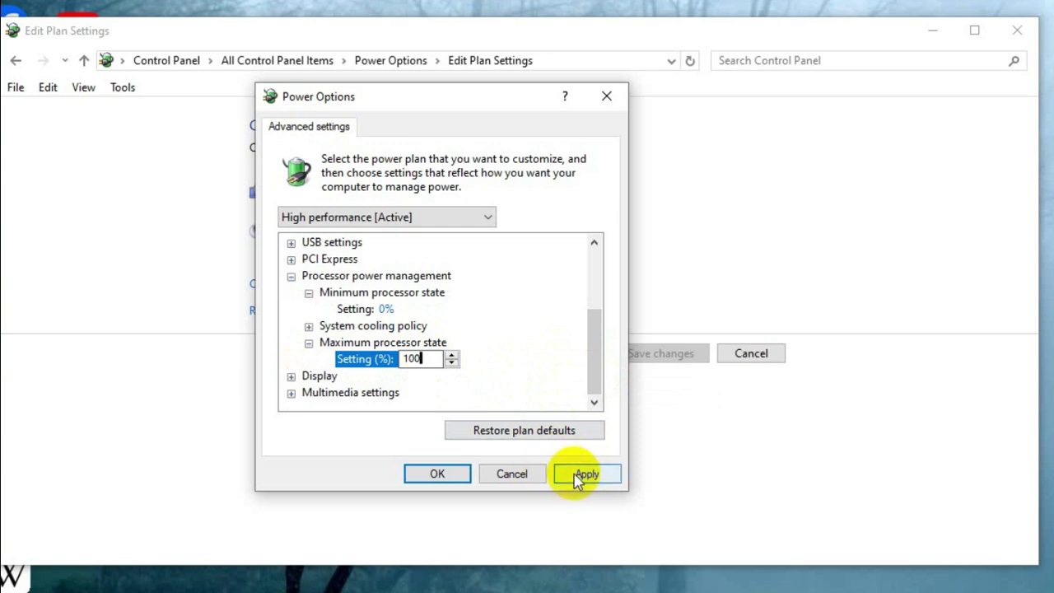
# Step: Apply the processor settings, confirm with OK, and close the plan settings window
pyautogui.click(576, 476)
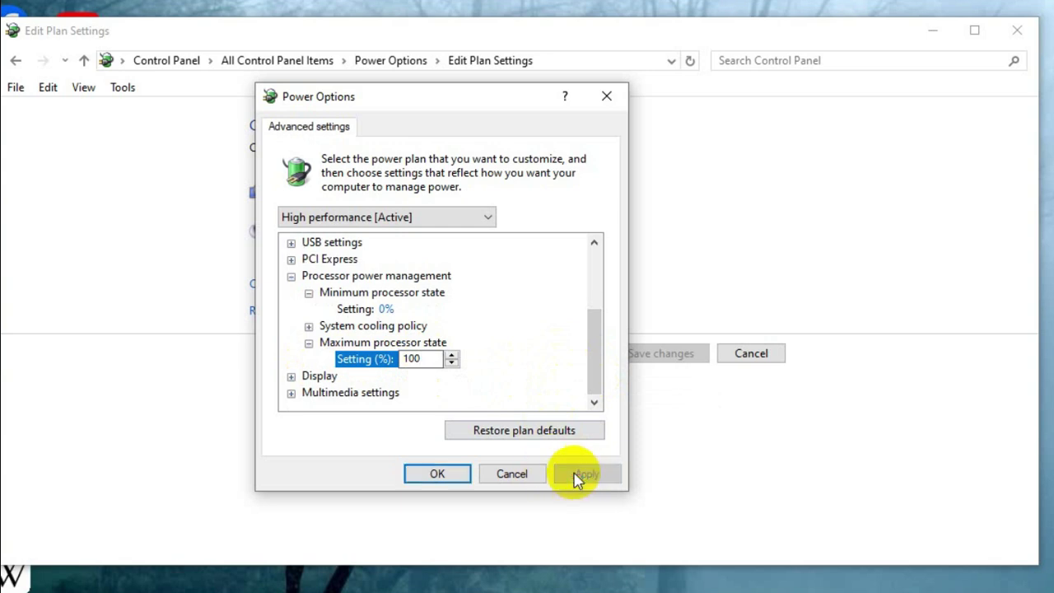
pyautogui.click(436, 474)
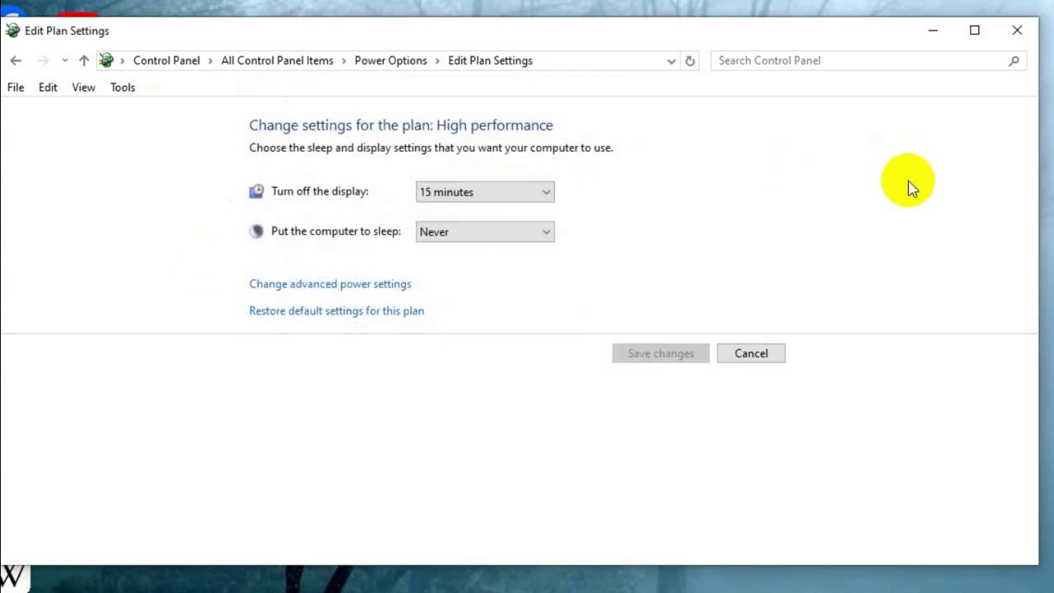
pyautogui.click(1020, 33)
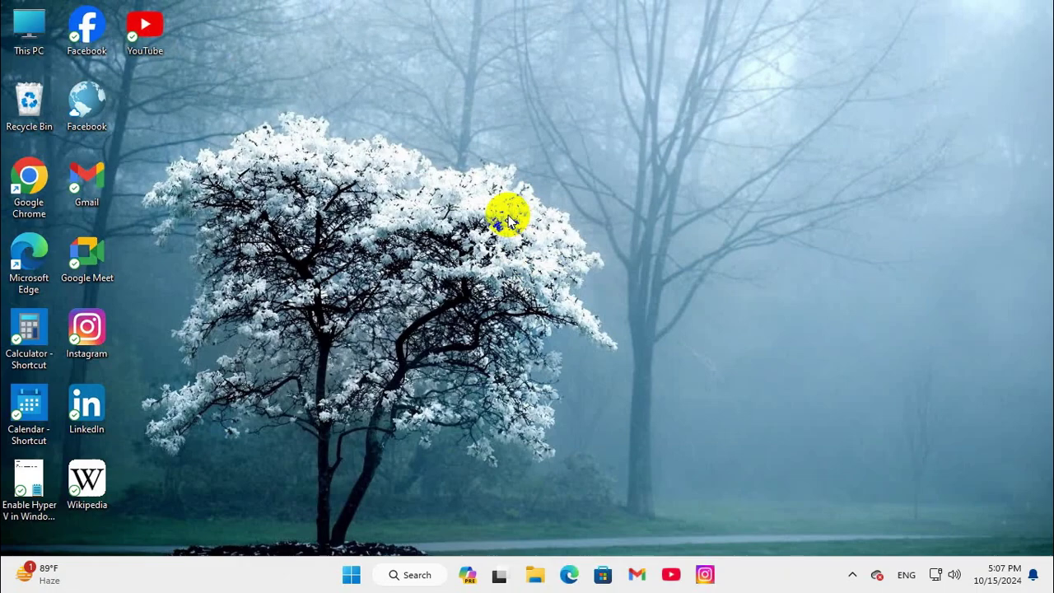
# Step: From the Start right-click menu, go to Settings > System > Storage and expand Advanced storage settings
pyautogui.rightClick(352, 578)
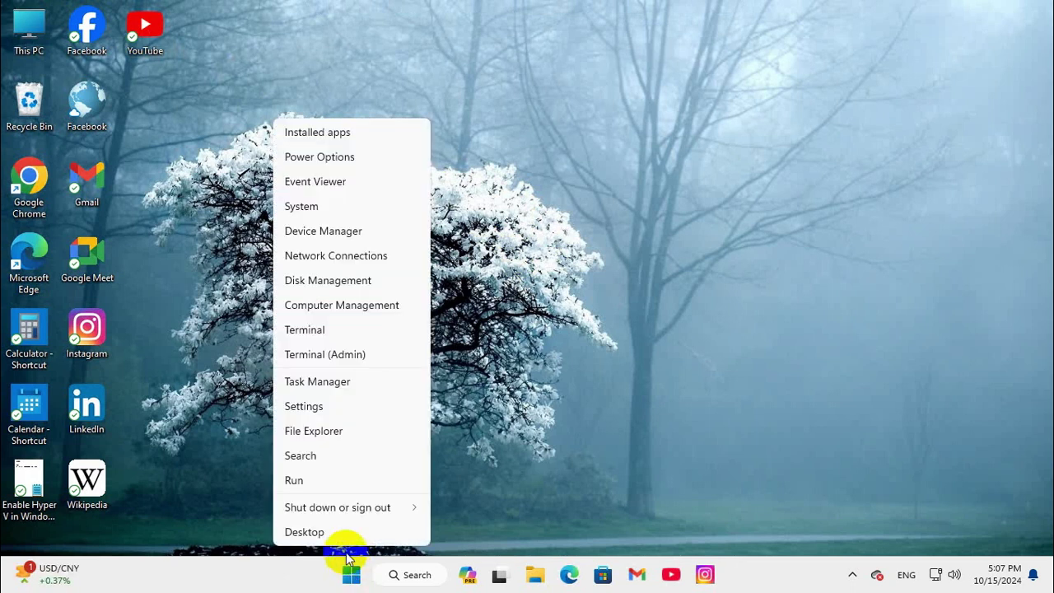
pyautogui.click(340, 407)
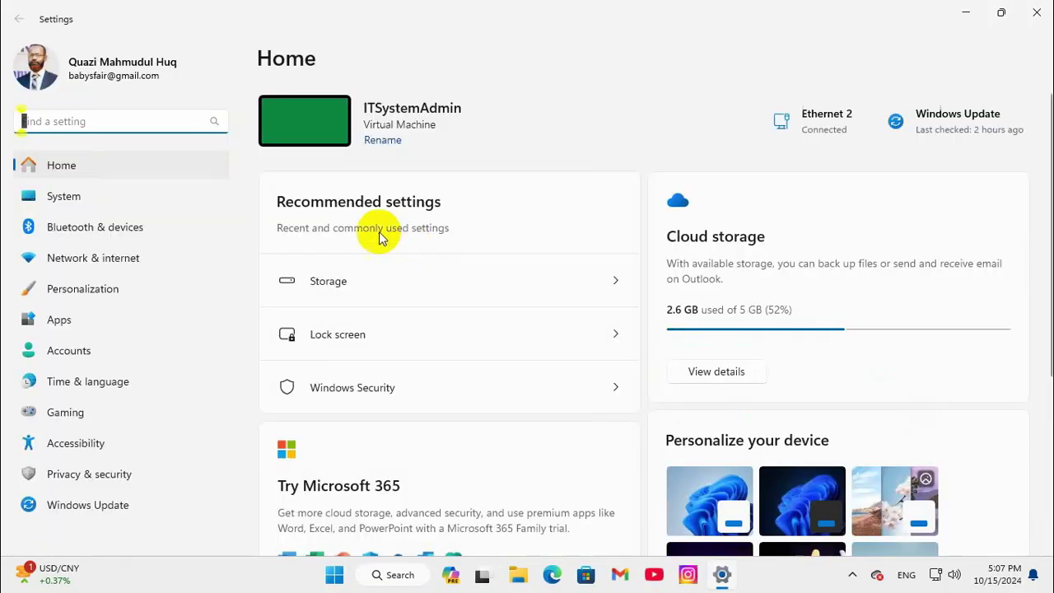
pyautogui.click(108, 197)
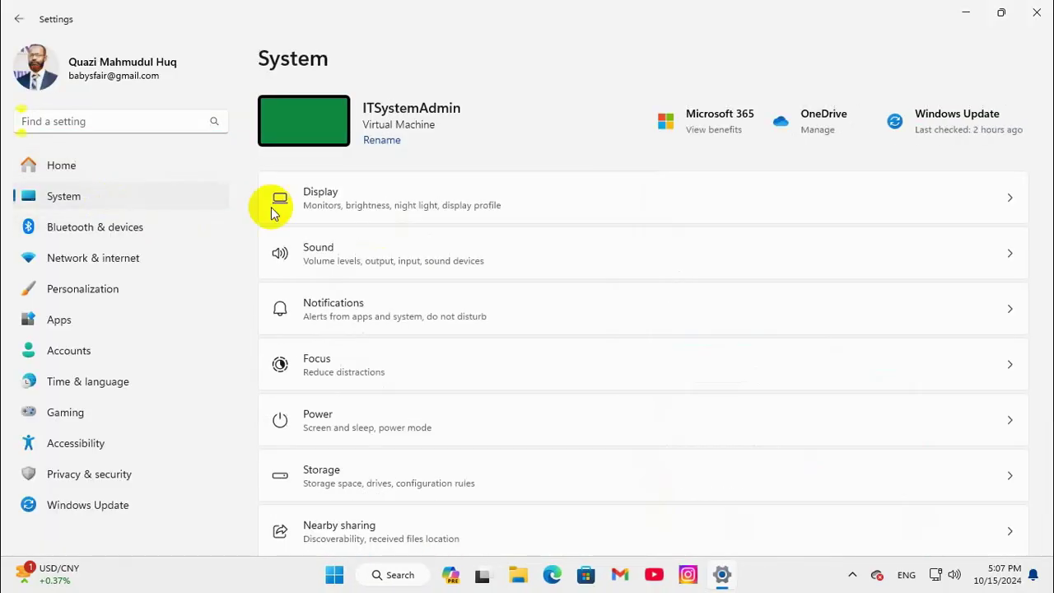
pyautogui.scroll(-2, 483, 286)
pyautogui.scroll(-1, 483, 285)
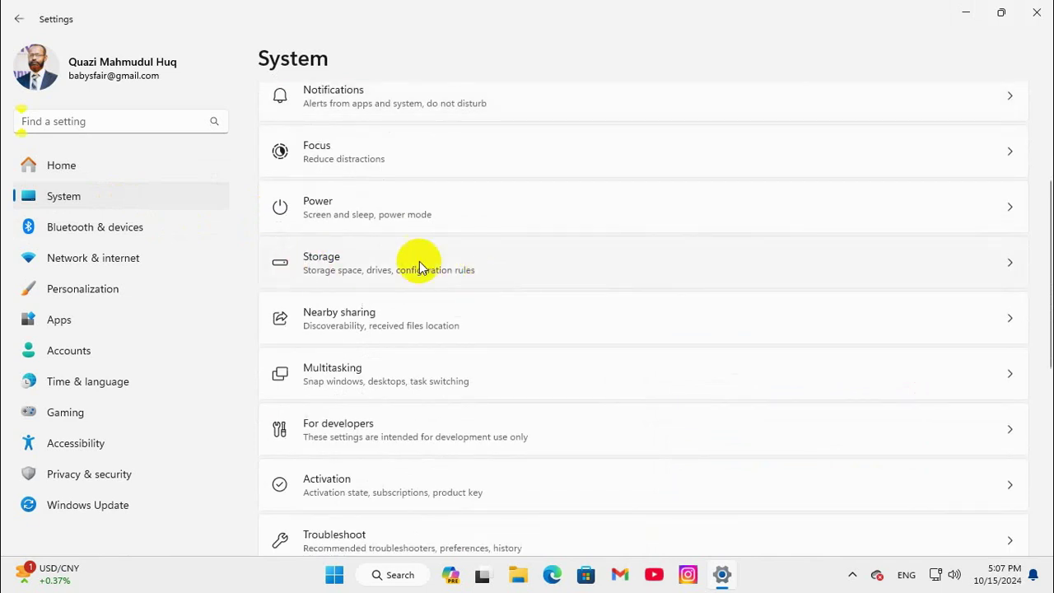
pyautogui.click(424, 267)
pyautogui.scroll(-1, 564, 436)
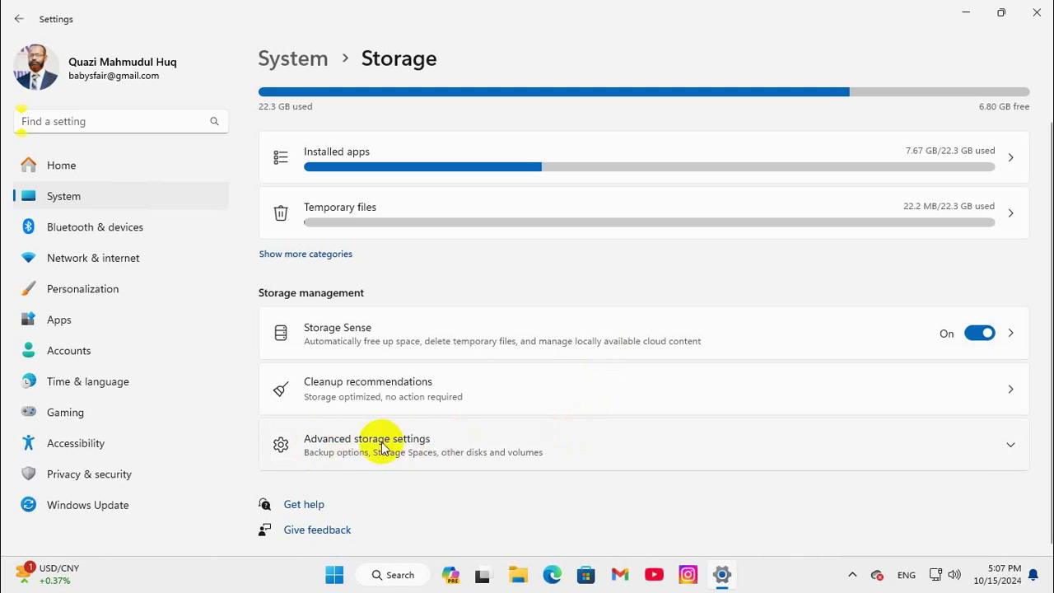
pyautogui.click(406, 452)
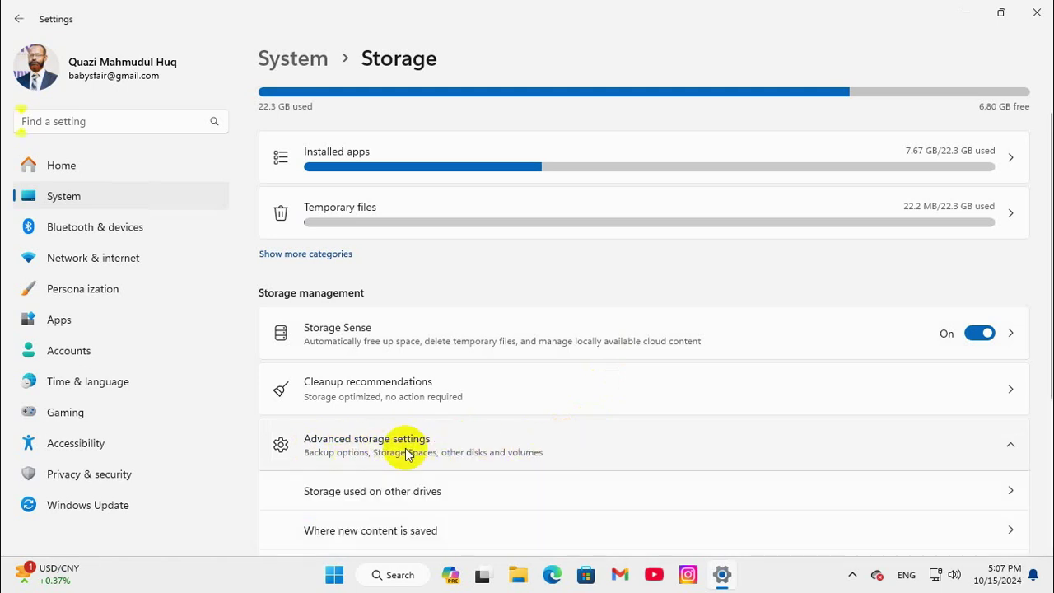
pyautogui.scroll(-2, 493, 397)
pyautogui.scroll(-1, 493, 397)
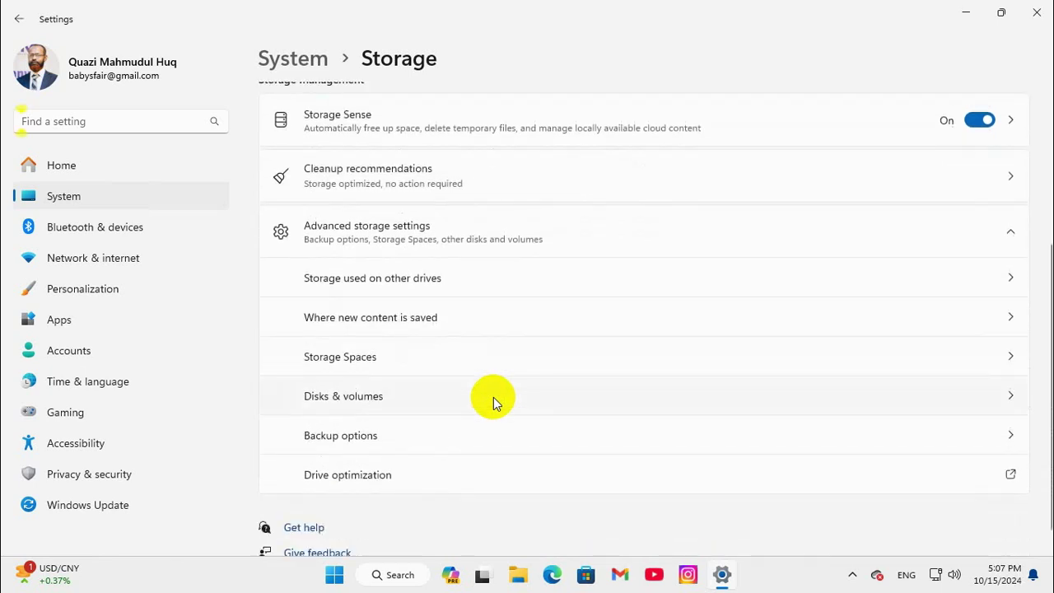
# Step: Optimize the C: drive in Drive optimization, then close the tool and Settings
pyautogui.click(369, 475)
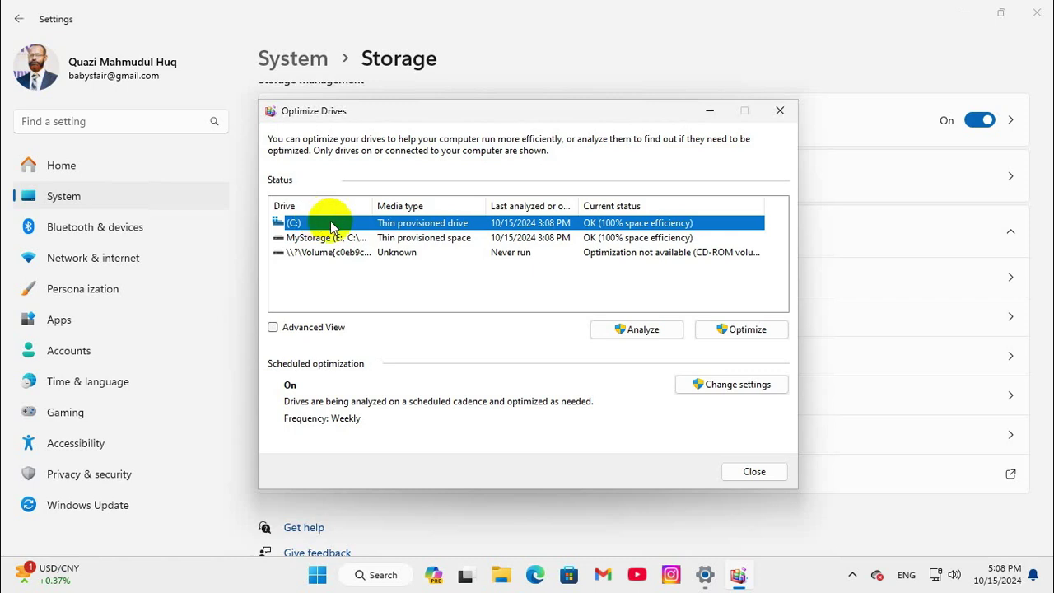
pyautogui.click(739, 330)
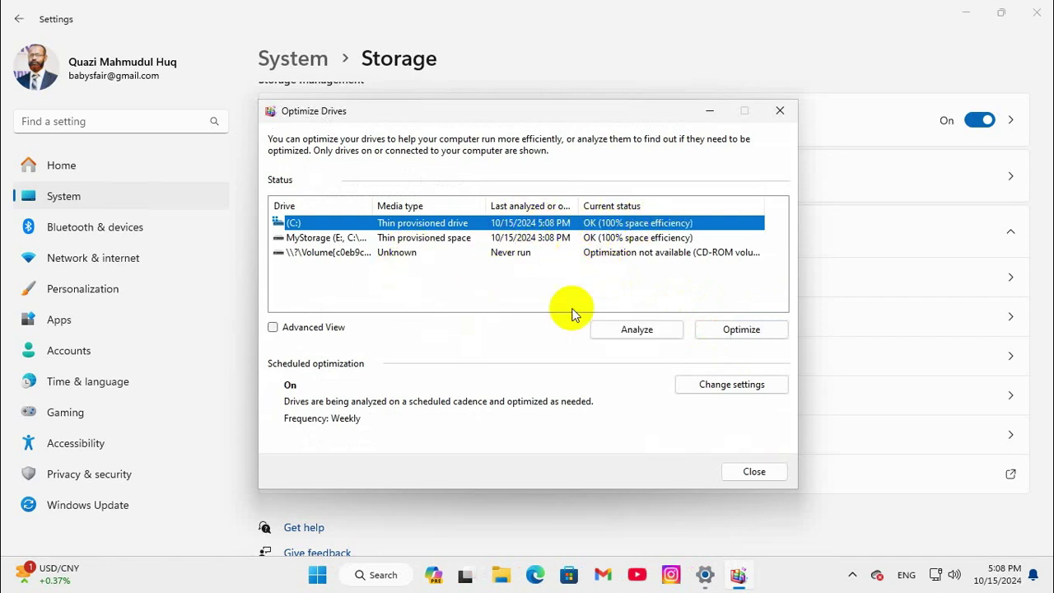
pyautogui.click(749, 471)
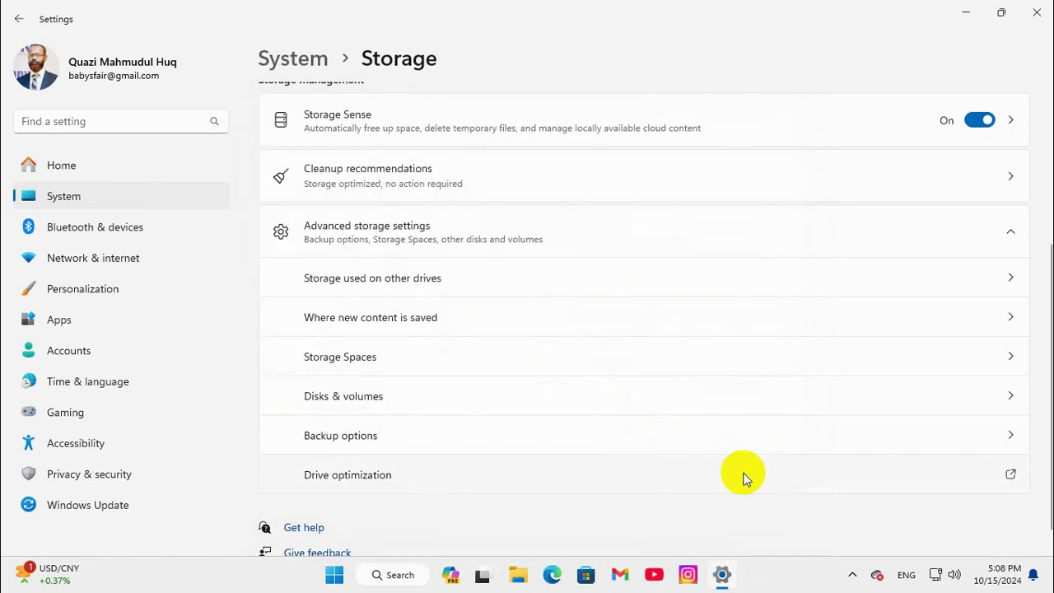
pyautogui.click(1037, 12)
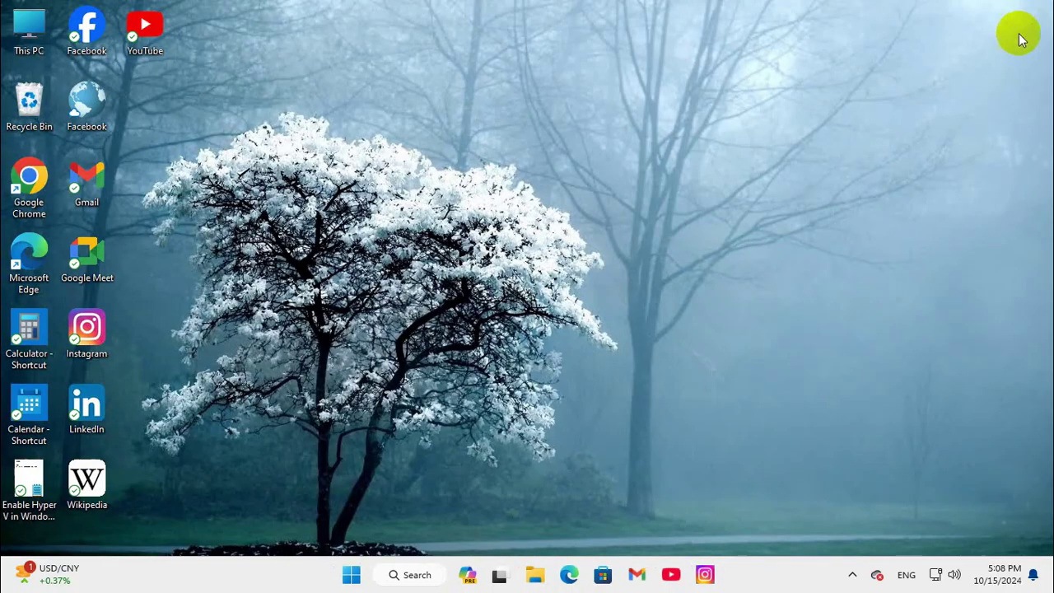
# Step: Search 'advanced sys' and open View advanced system settings
pyautogui.click(413, 575)
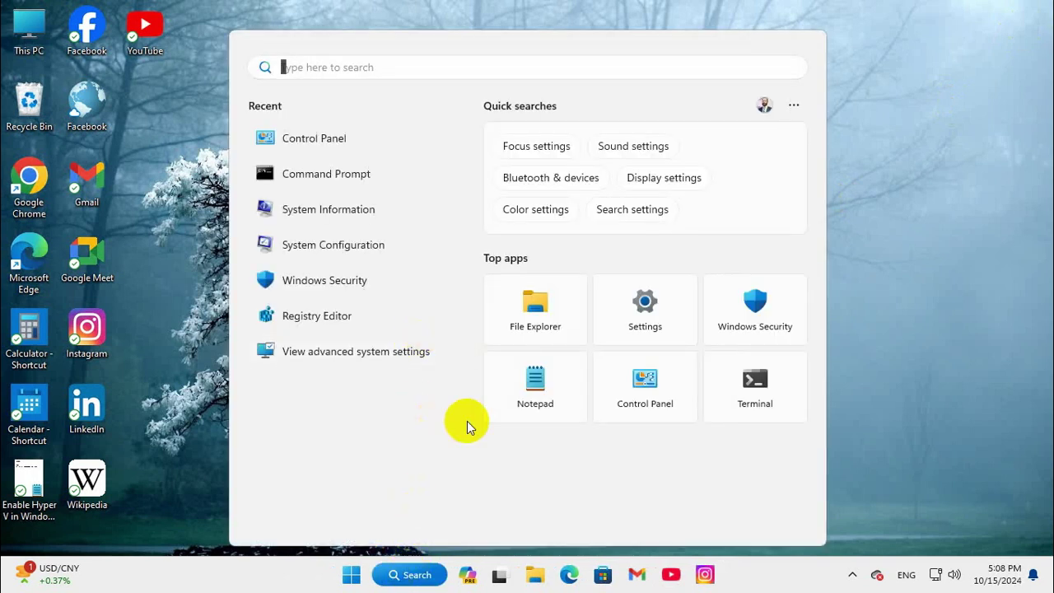
pyautogui.write('advanced ')
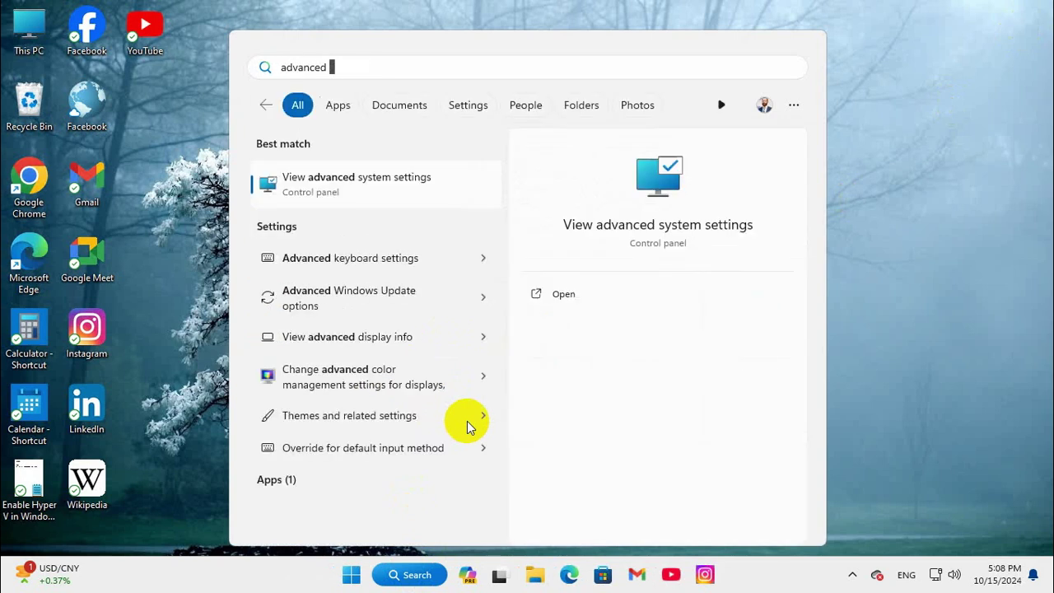
pyautogui.write('system settings')
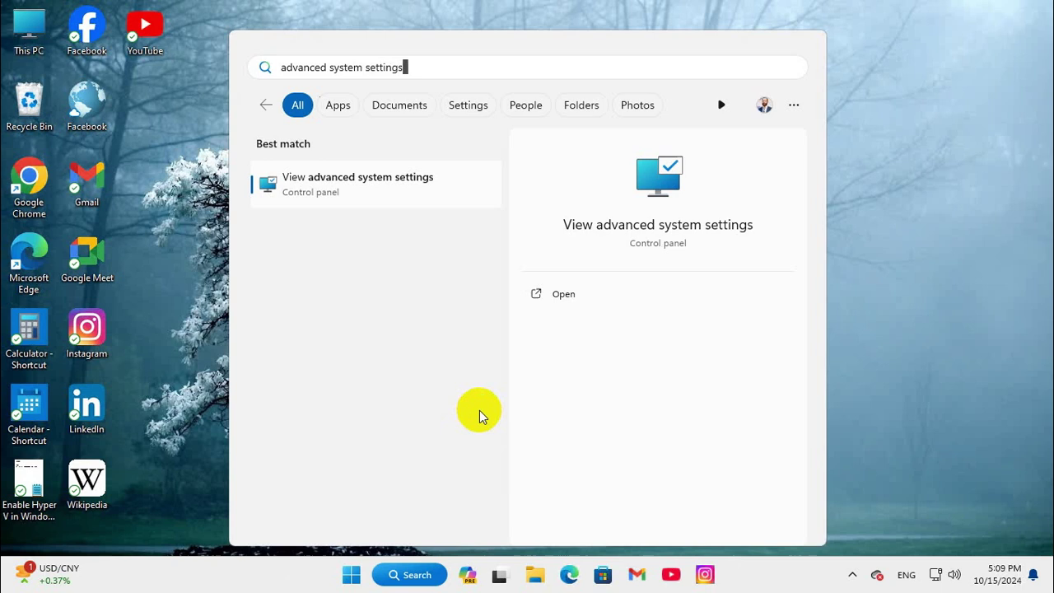
pyautogui.click(360, 189)
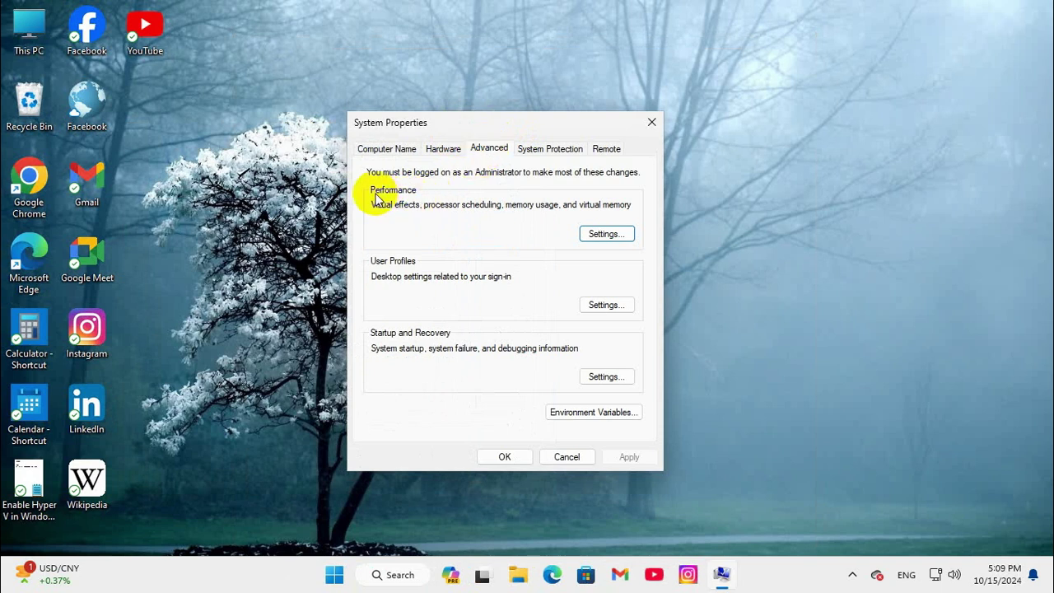
# Step: In Performance Settings, choose Adjust for best performance, then apply and confirm with OK
pyautogui.click(611, 234)
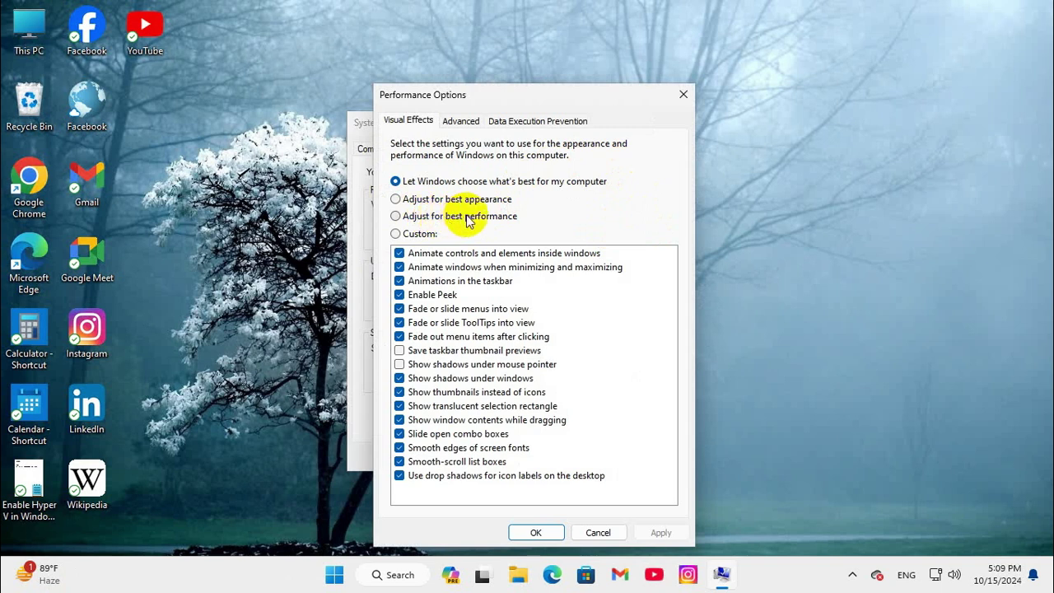
pyautogui.click(396, 216)
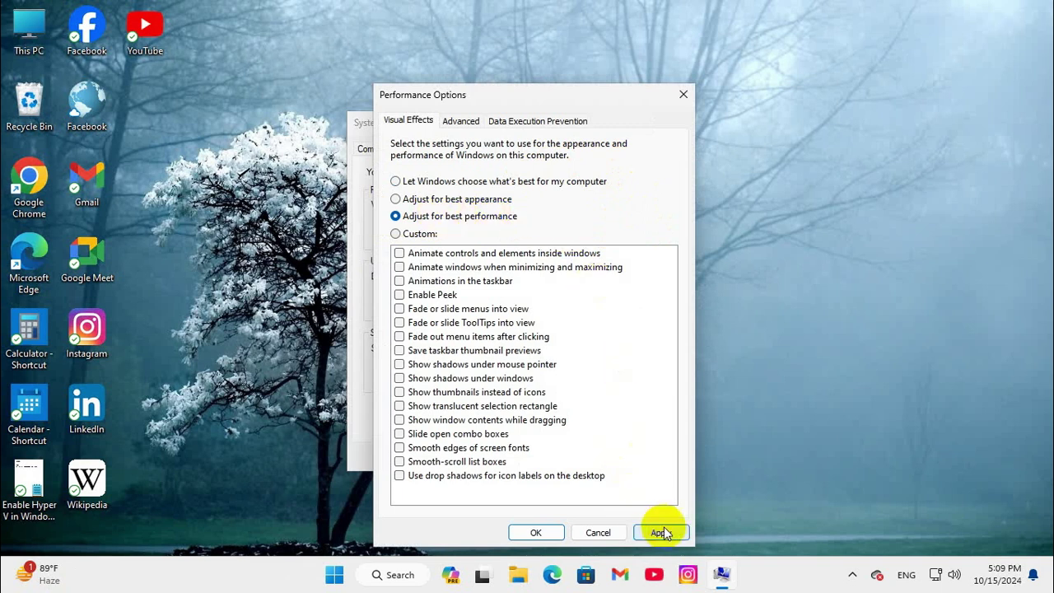
pyautogui.click(661, 533)
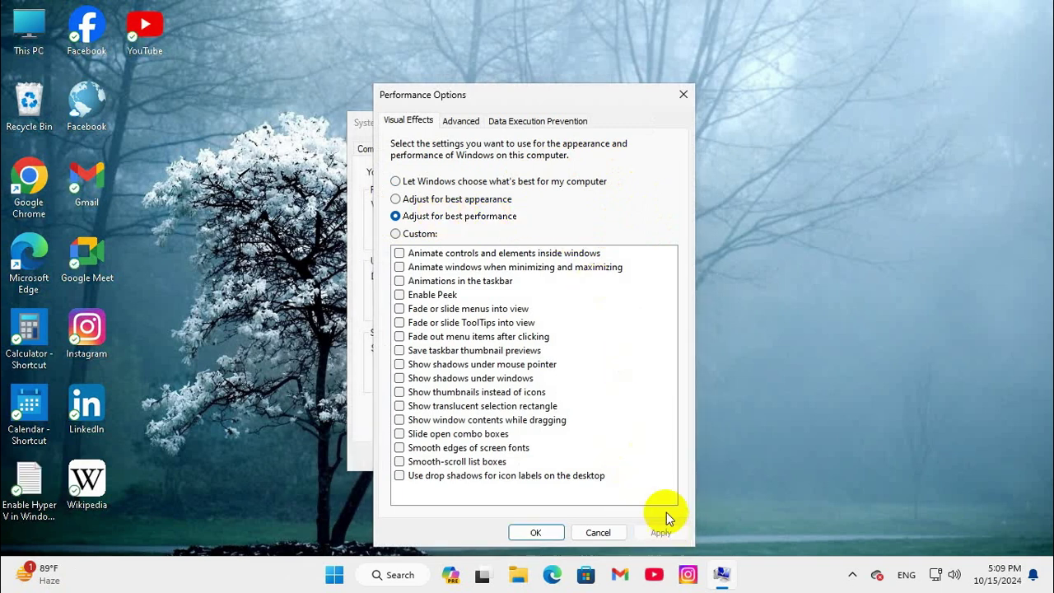
pyautogui.click(535, 531)
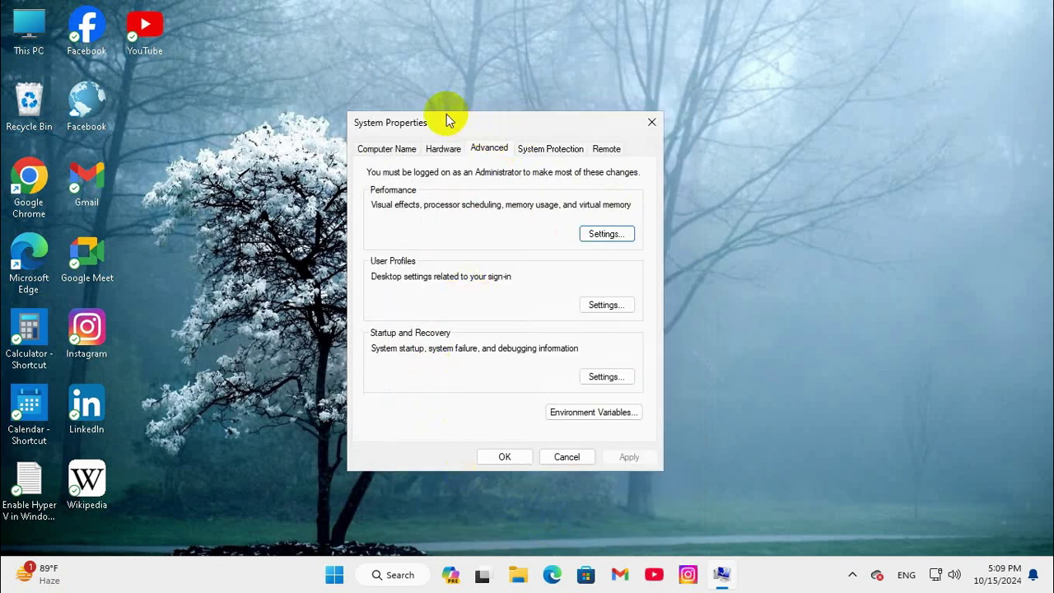
pyautogui.click(504, 456)
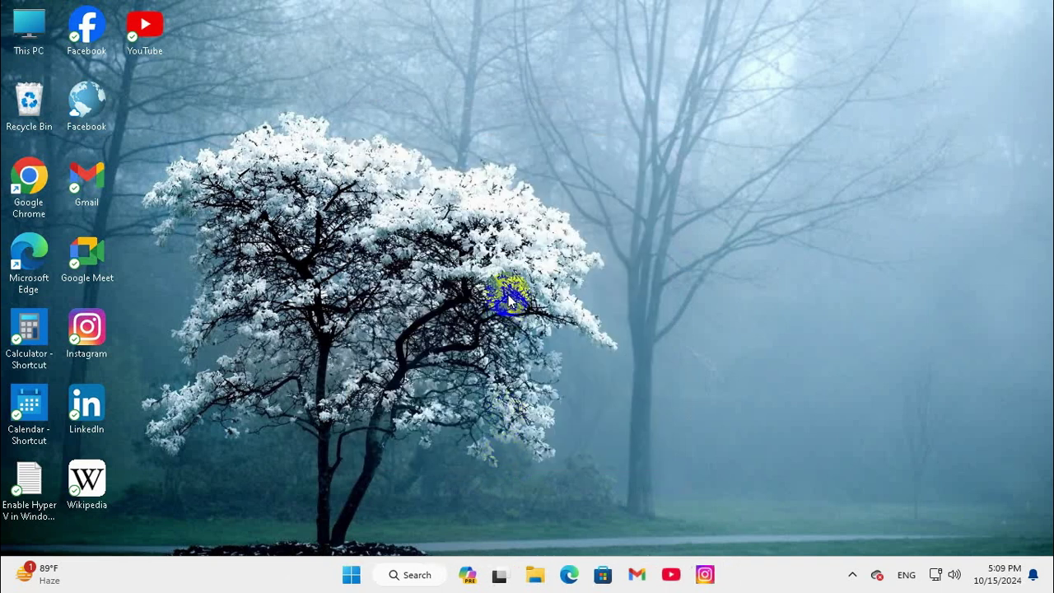